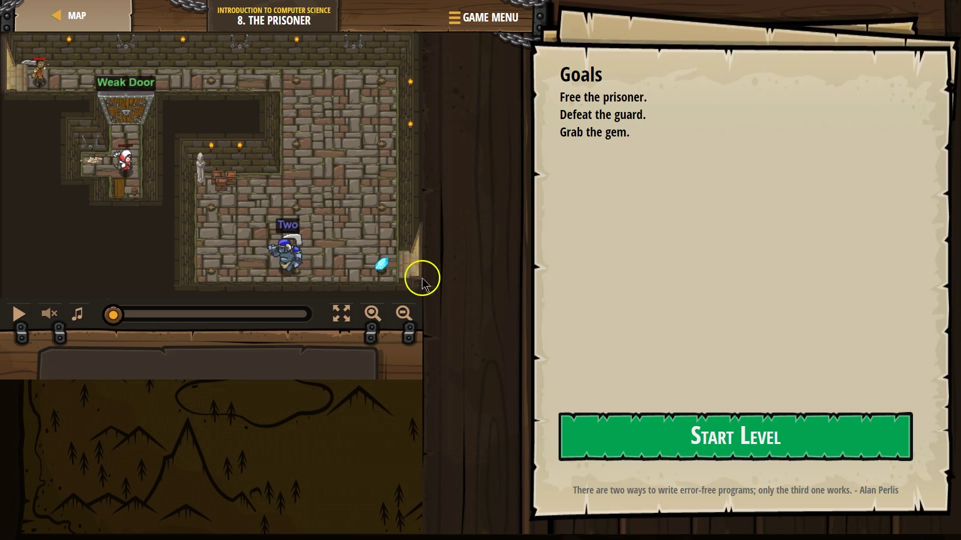
# Start 'The Prisoner' level so the code editor opens with its goal comments.
pyautogui.click(773, 443)
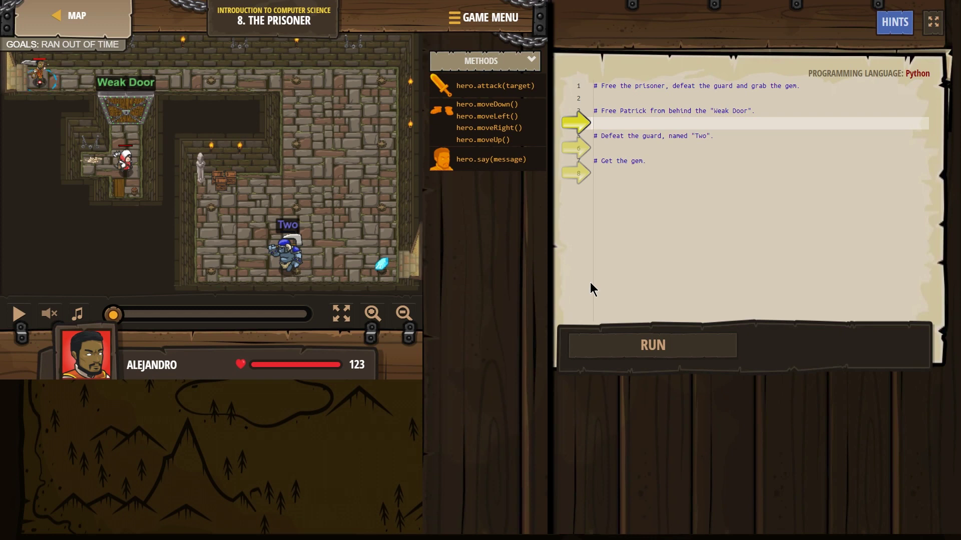
pyautogui.write('rig')
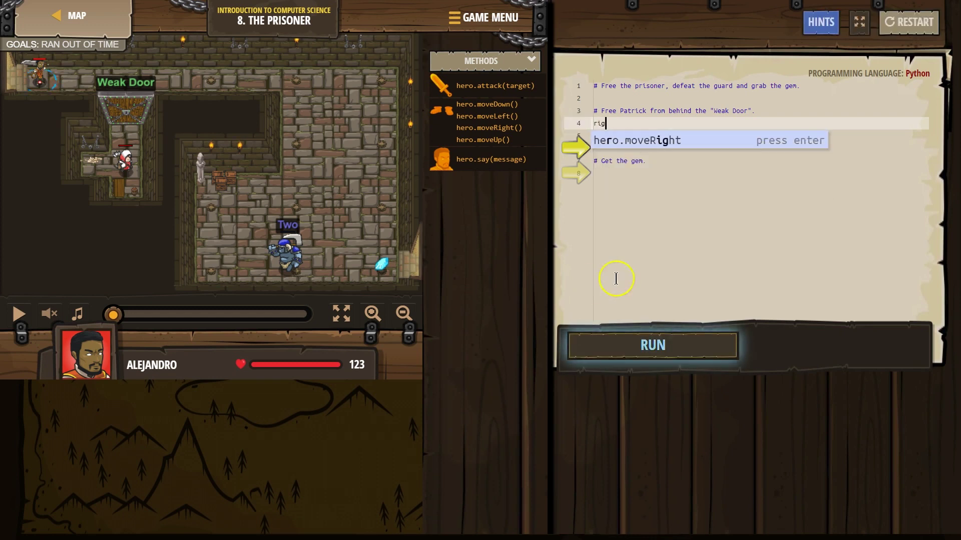
# Add hero.moveRight() on line 4 and hero.attack("Weak Door") on line 5 to free the prisoner.
pyautogui.press('Return')
pyautogui.press('Return')
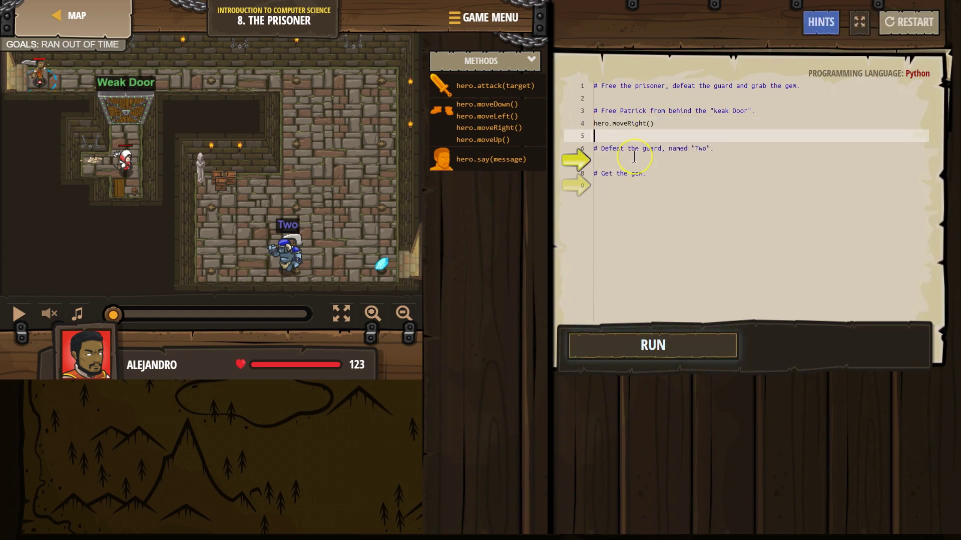
pyautogui.press('BackSpace')
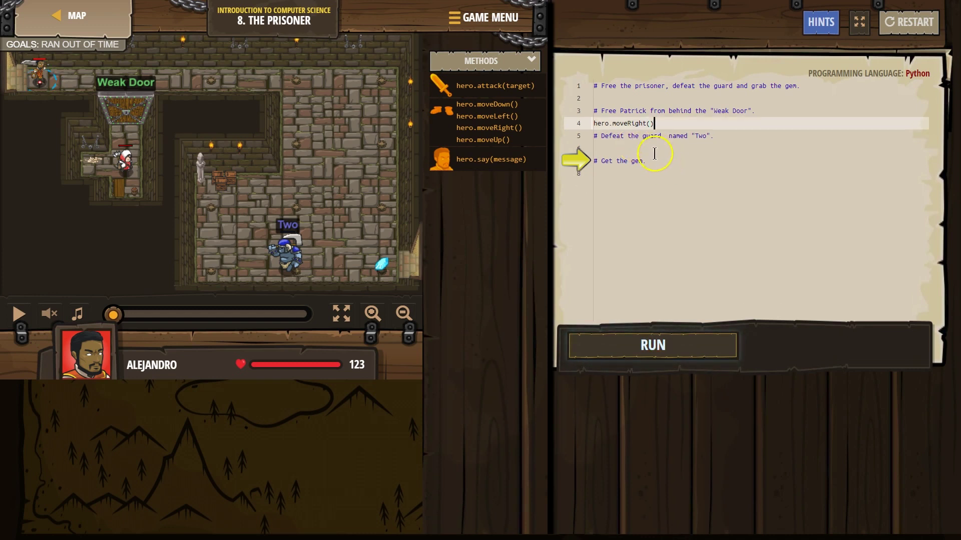
pyautogui.press('Return')
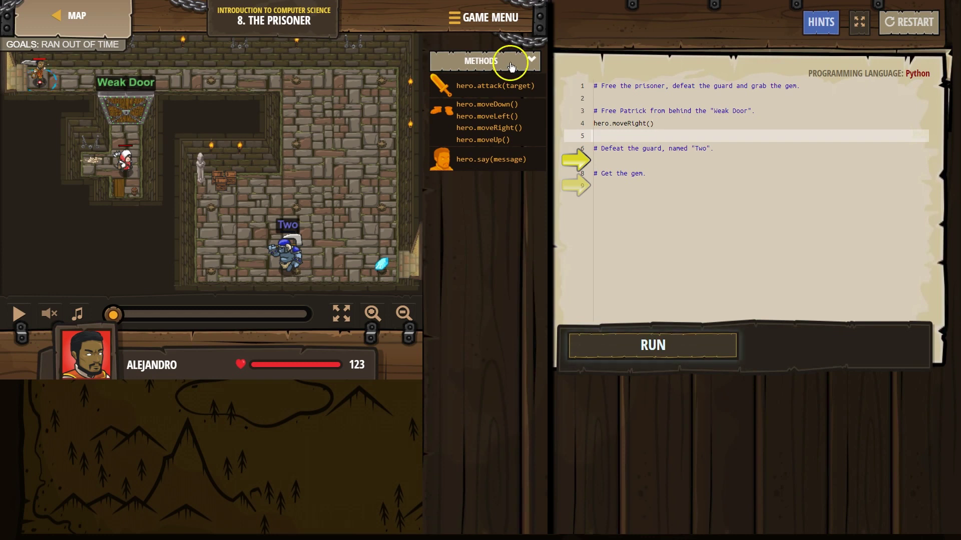
pyautogui.write('at')
pyautogui.press('Return')
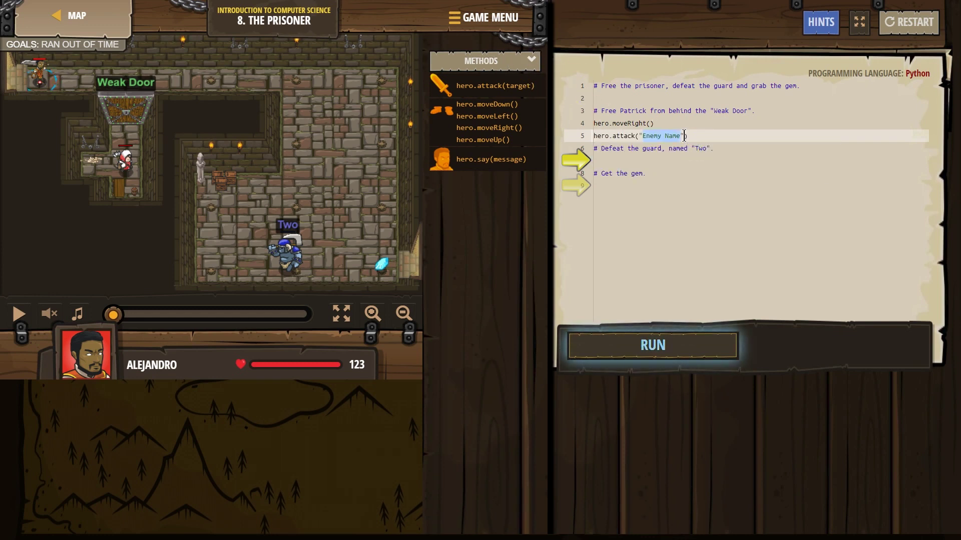
pyautogui.press('BackSpace')
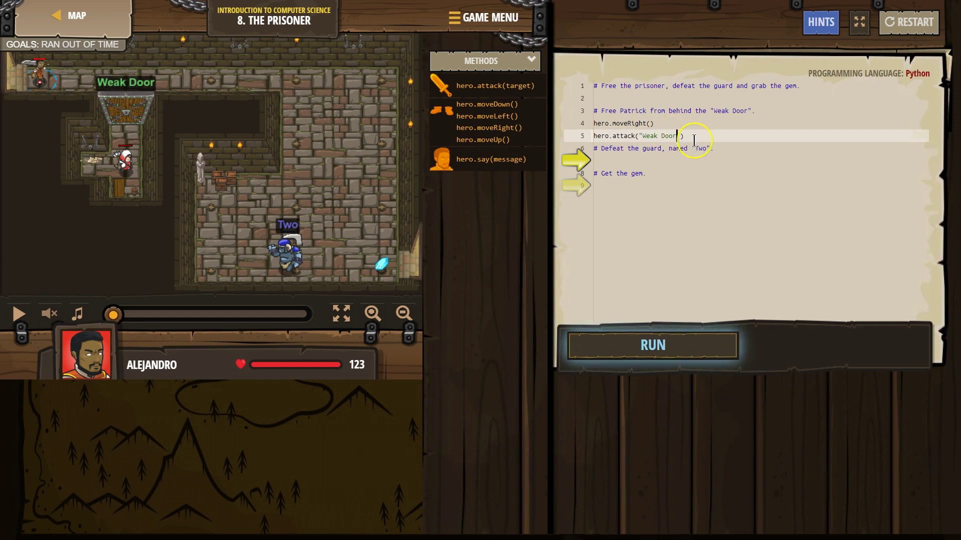
# Under the guard comment add hero.moveRight(2) on line 7 and hero.moveDown() on line 8.
pyautogui.click(662, 150)
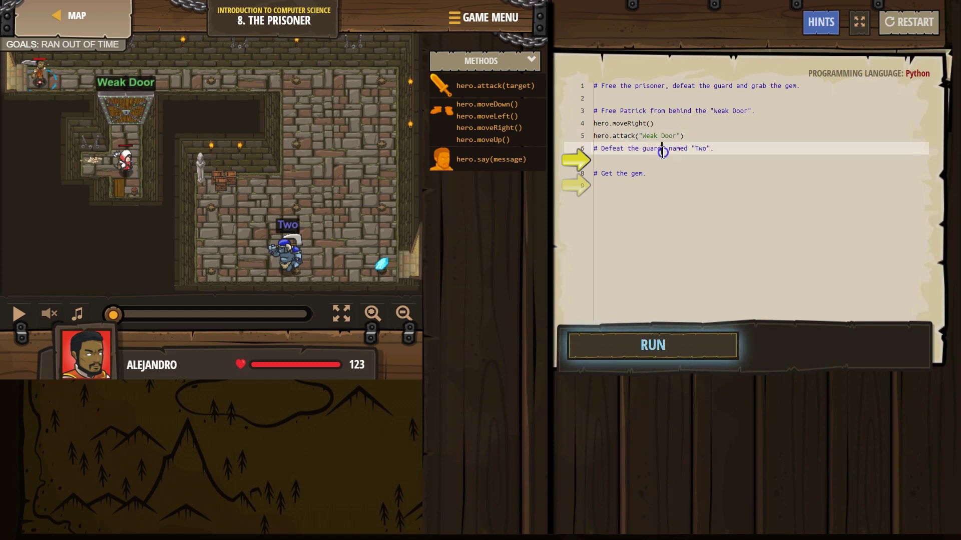
pyautogui.click(626, 159)
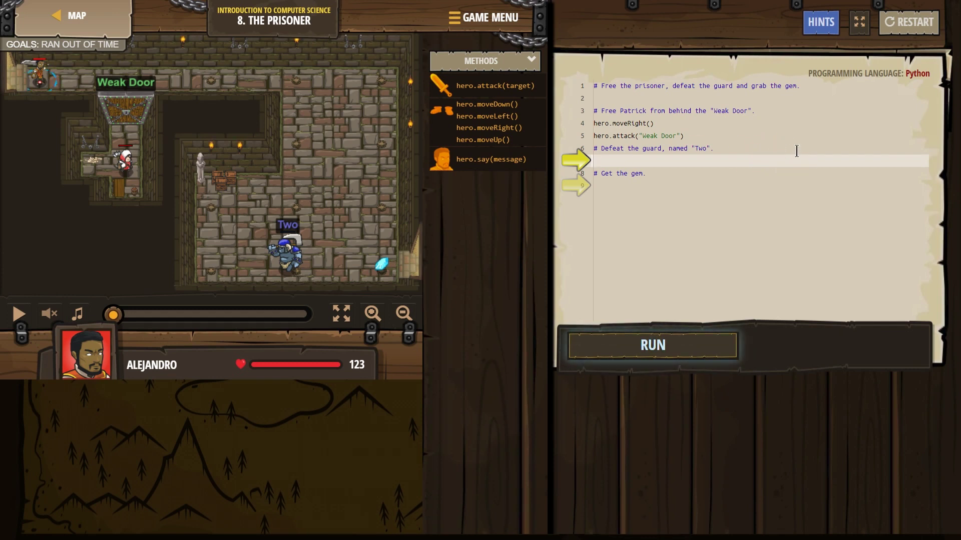
pyautogui.write('righ')
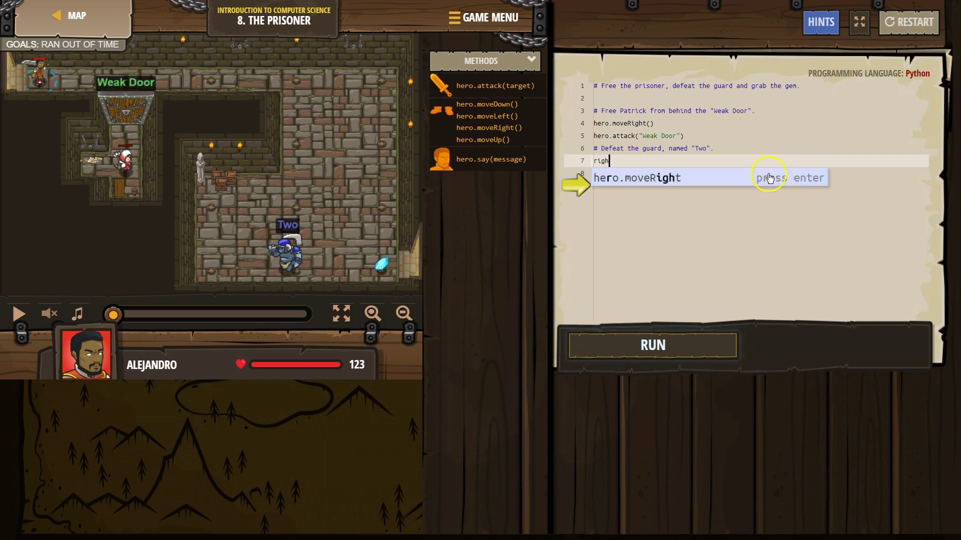
pyautogui.press('Return')
pyautogui.click(613, 170)
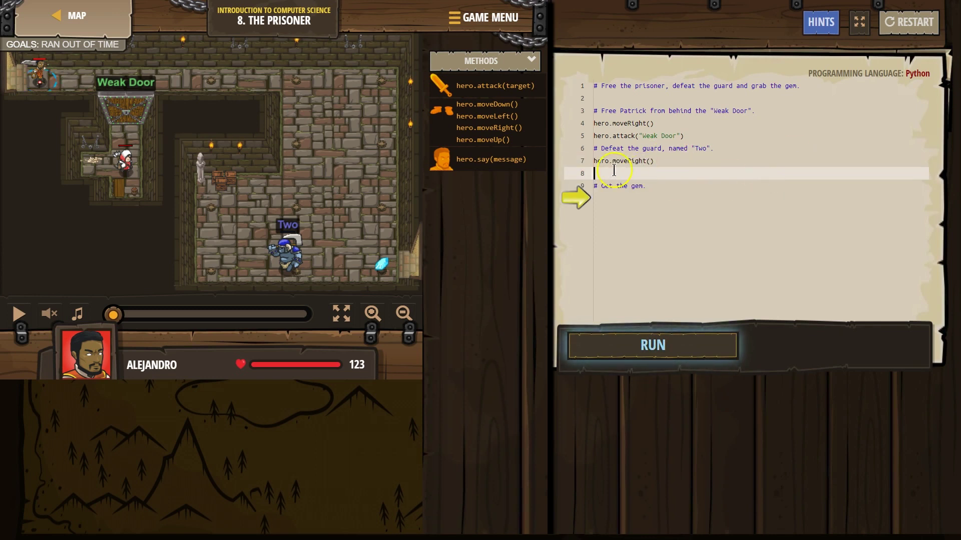
pyautogui.click(651, 162)
pyautogui.write('2')
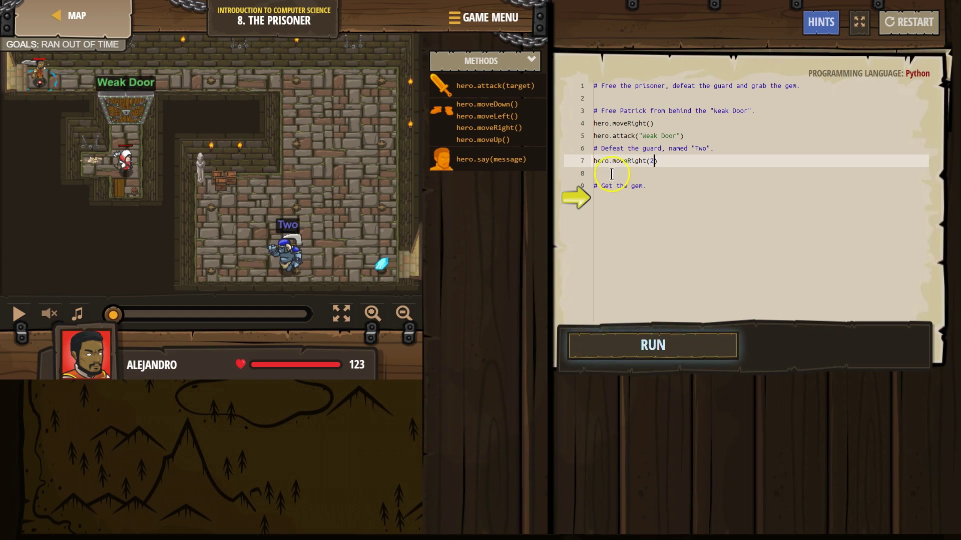
pyautogui.click(612, 173)
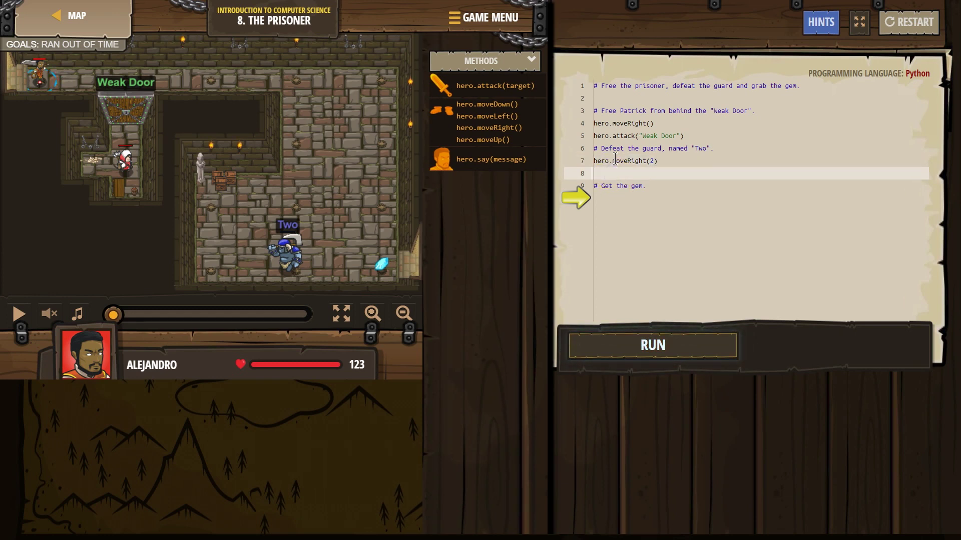
pyautogui.write('dow')
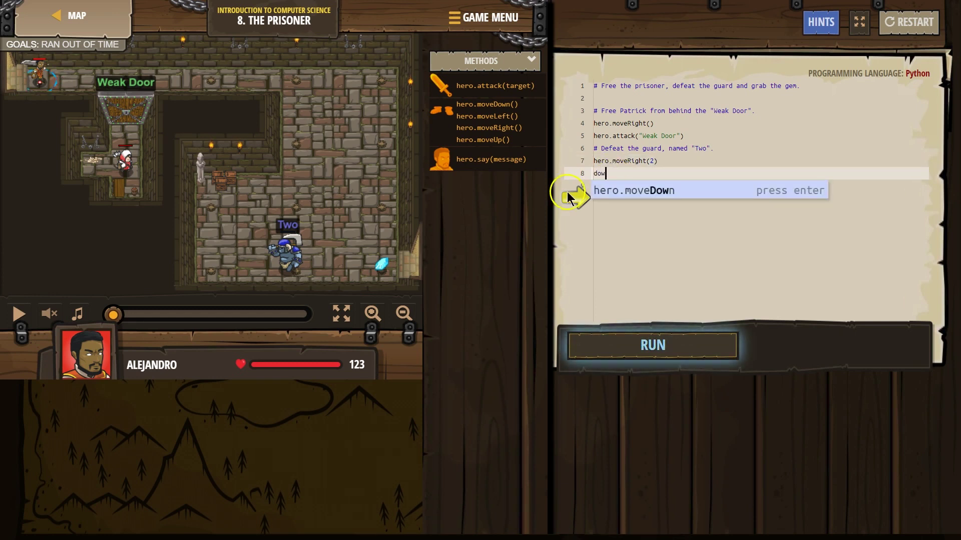
pyautogui.press('Return')
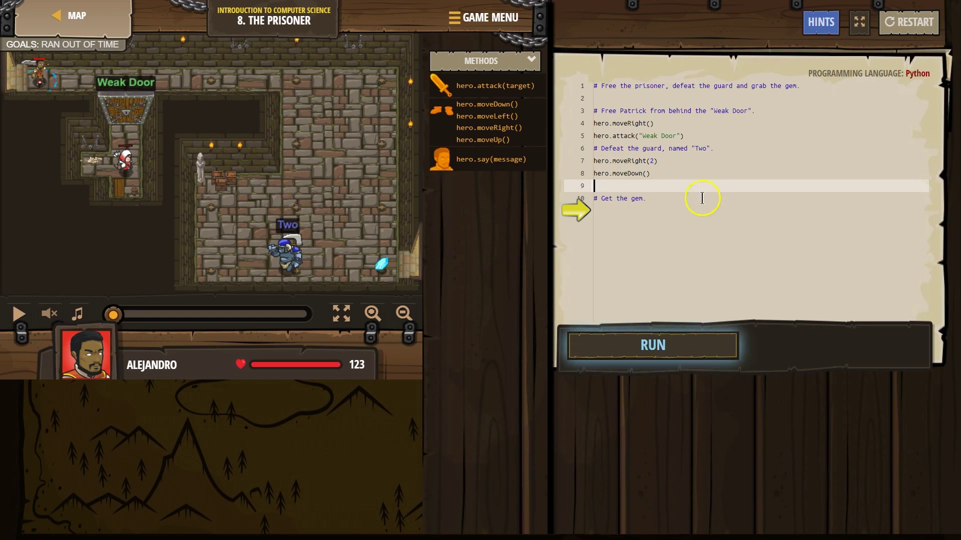
# Run the code, change moveDown to moveDown(2), and rewind and pause the battle replay.
pyautogui.click(658, 350)
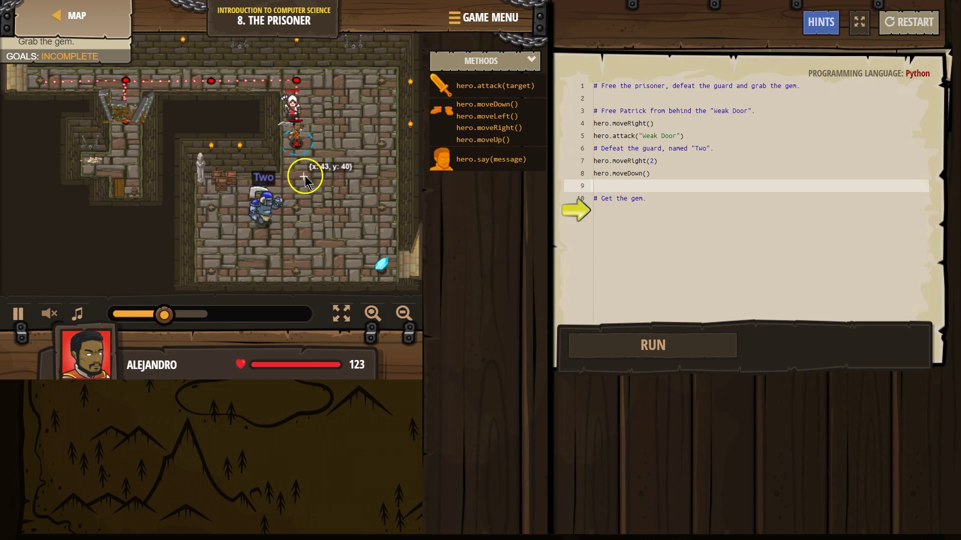
pyautogui.click(647, 173)
pyautogui.write('2')
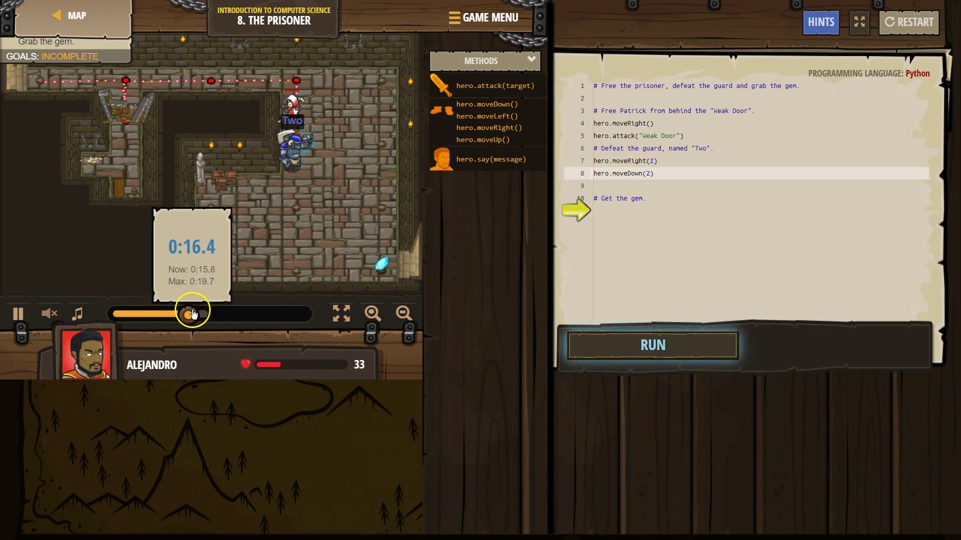
pyautogui.moveTo(187, 315); pyautogui.dragTo(156, 314)
pyautogui.click(18, 314)
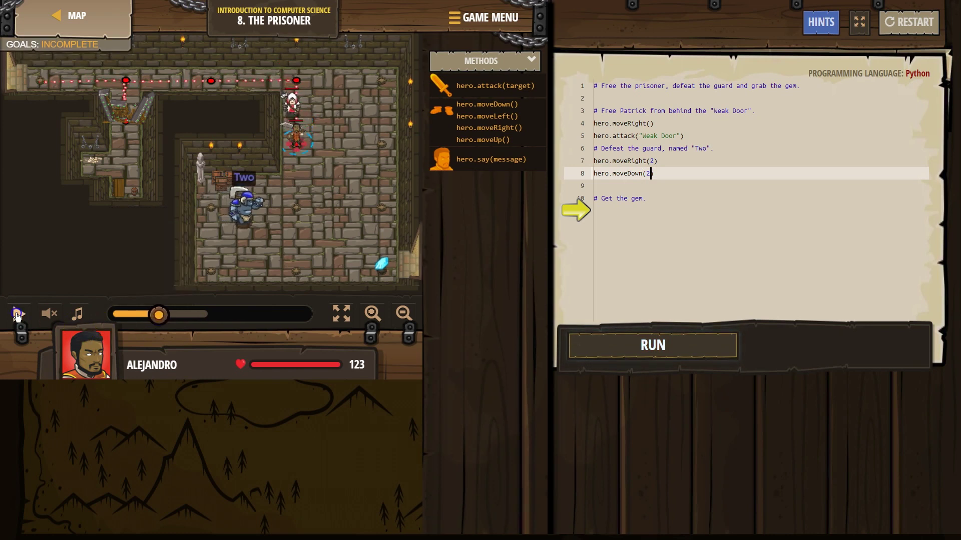
# Add two hero.attack("Two") calls on lines 9 and 10 to fight the guard.
pyautogui.click(622, 189)
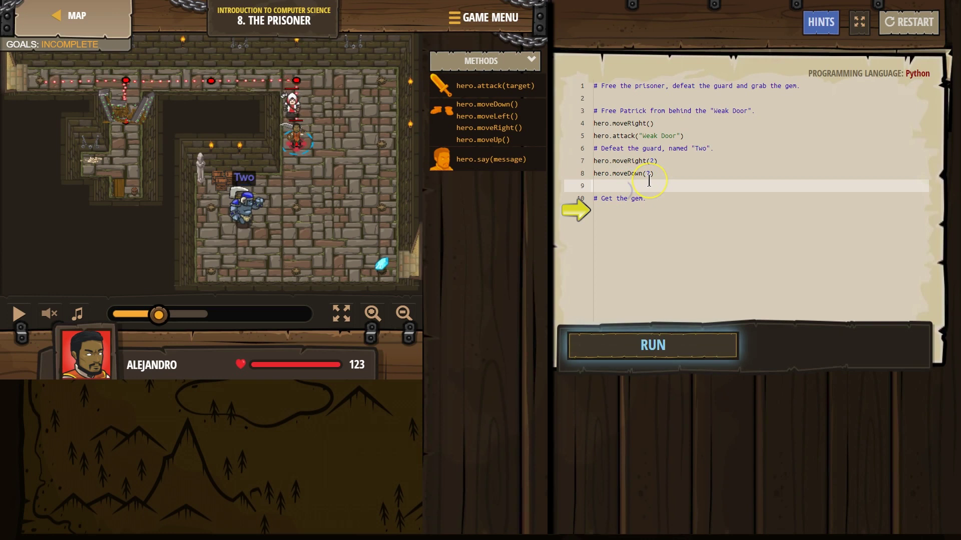
pyautogui.write('att')
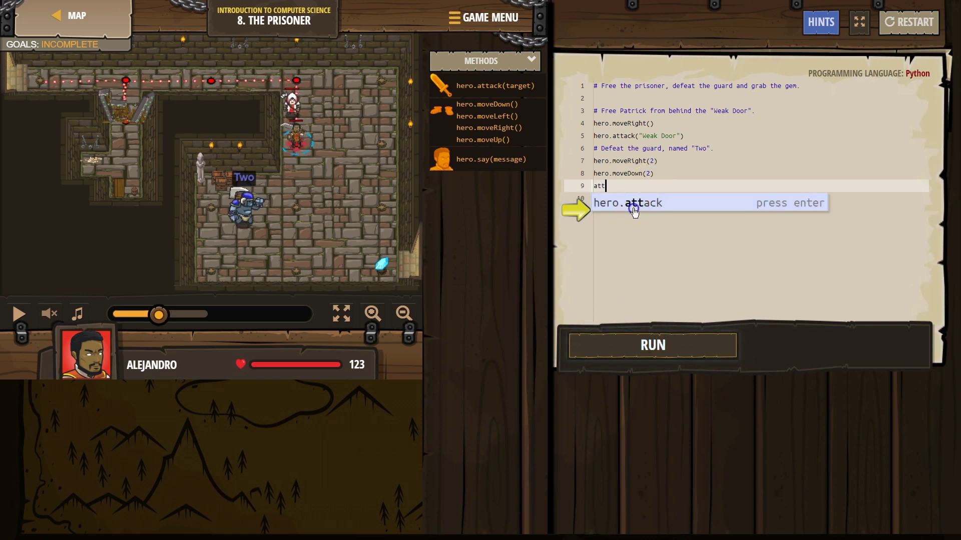
pyautogui.press('Return')
pyautogui.write('"T')
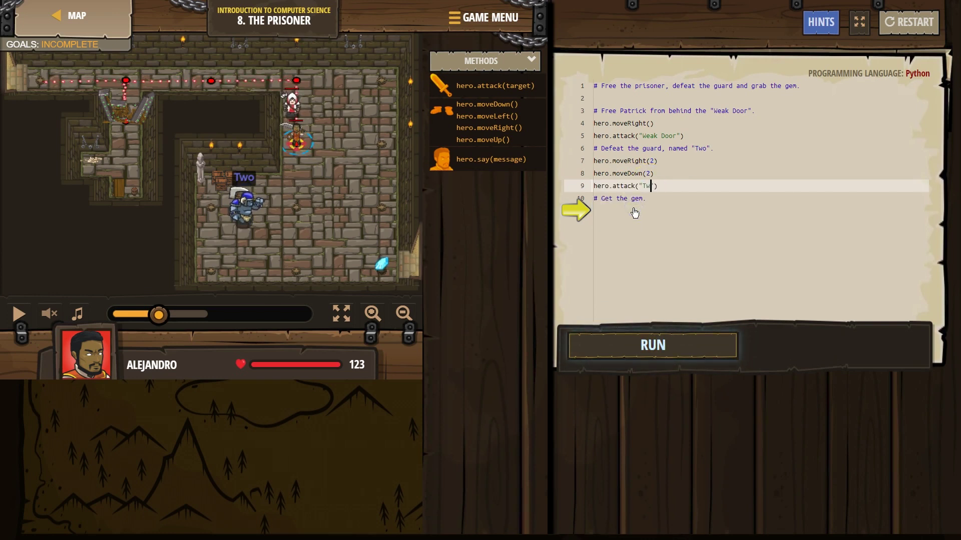
pyautogui.write('wo')
pyautogui.click(693, 186)
pyautogui.press('Return')
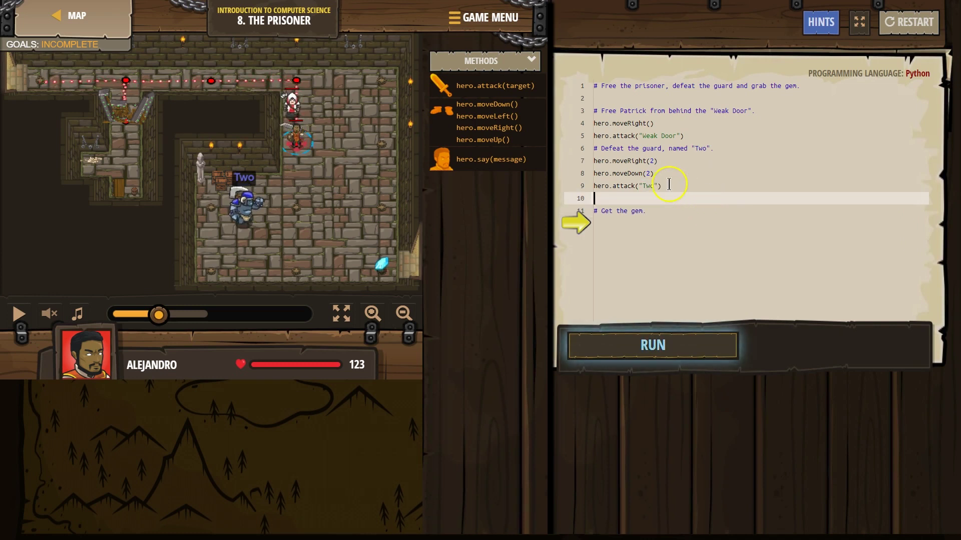
pyautogui.write('att')
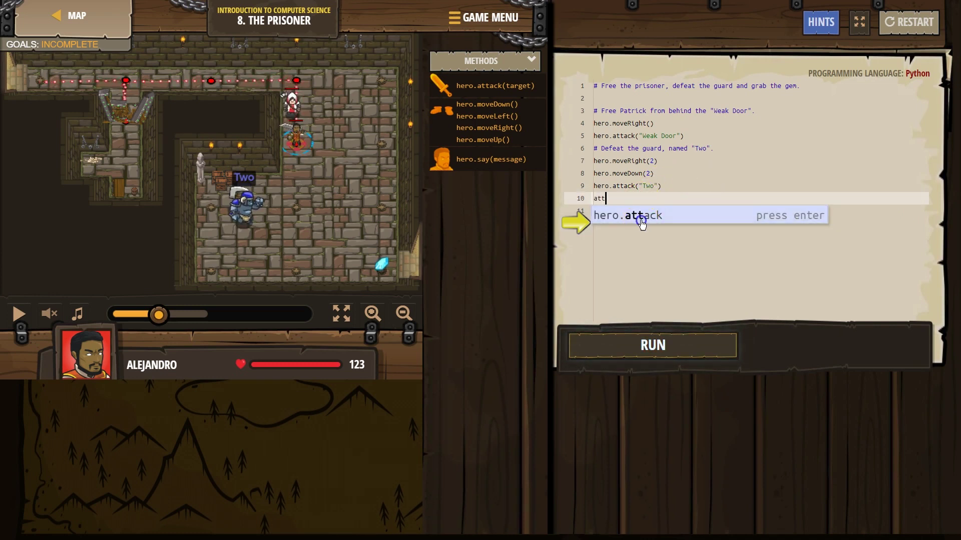
pyautogui.press('Return')
pyautogui.write('Two')
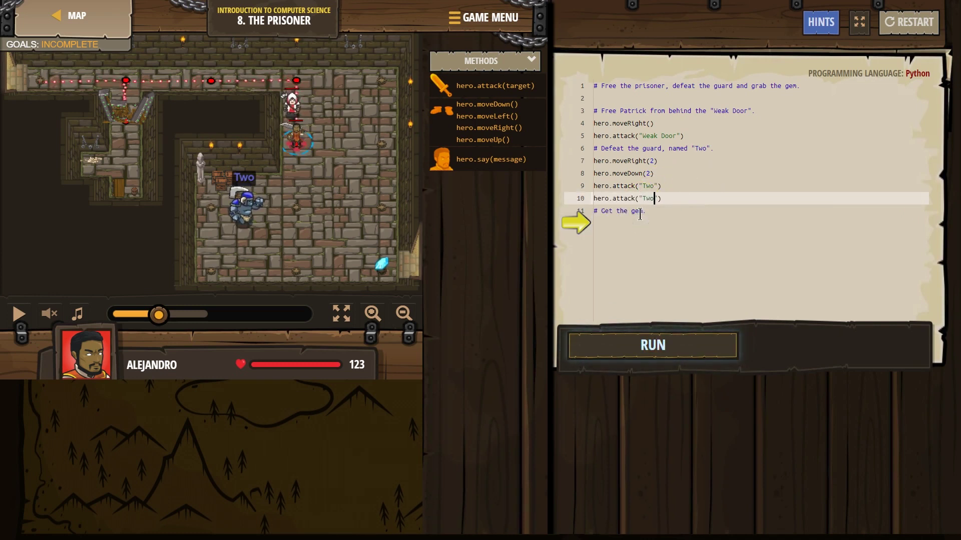
# Run the code; Patrick is freed and Two fought, but the hero dies.
pyautogui.click(655, 340)
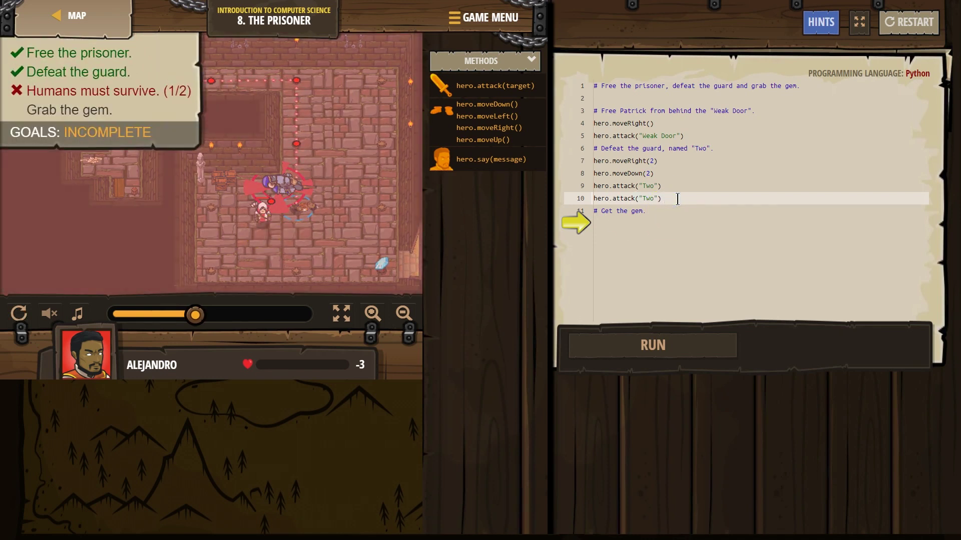
# Add four more hero.attack("Two") calls on lines 11–14 via autocomplete.
pyautogui.press('Return')
pyautogui.write('her')
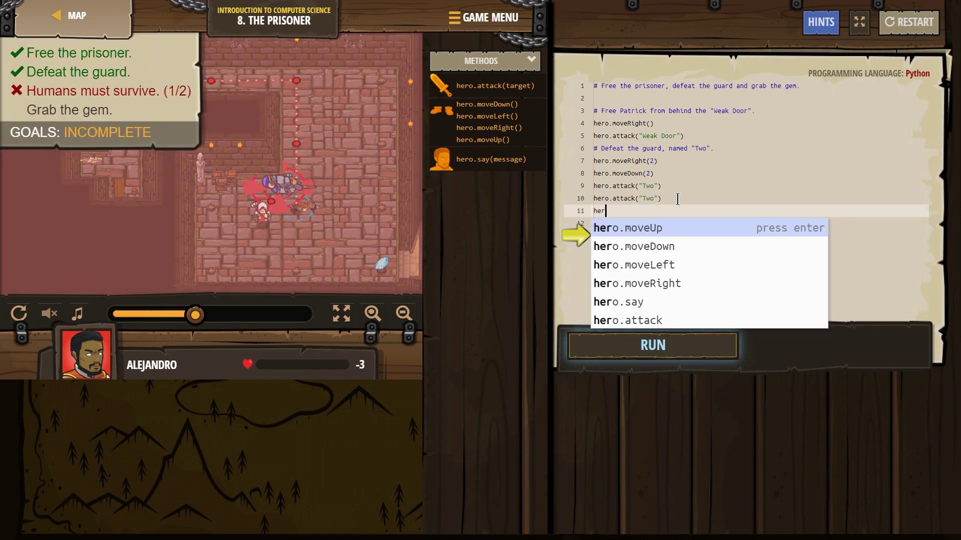
pyautogui.write('o.at')
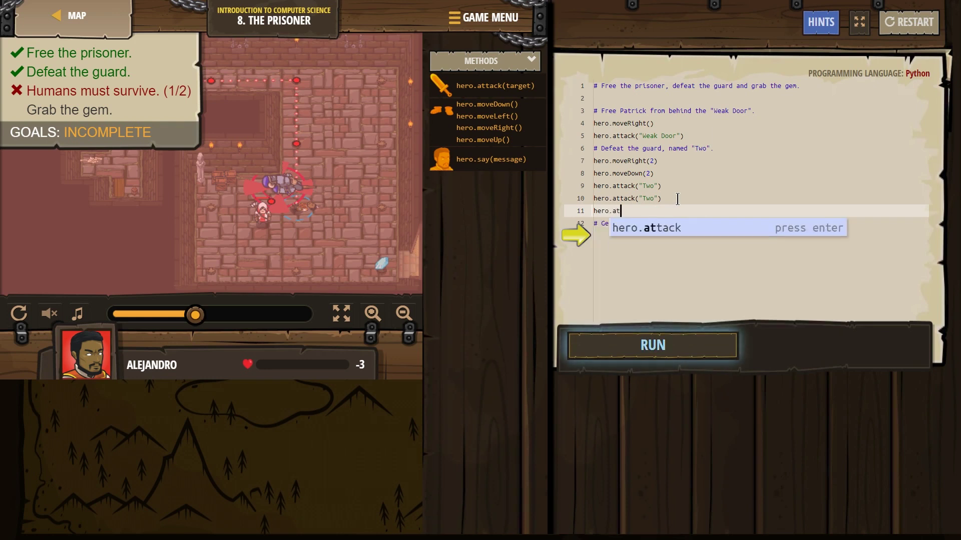
pyautogui.press('Return')
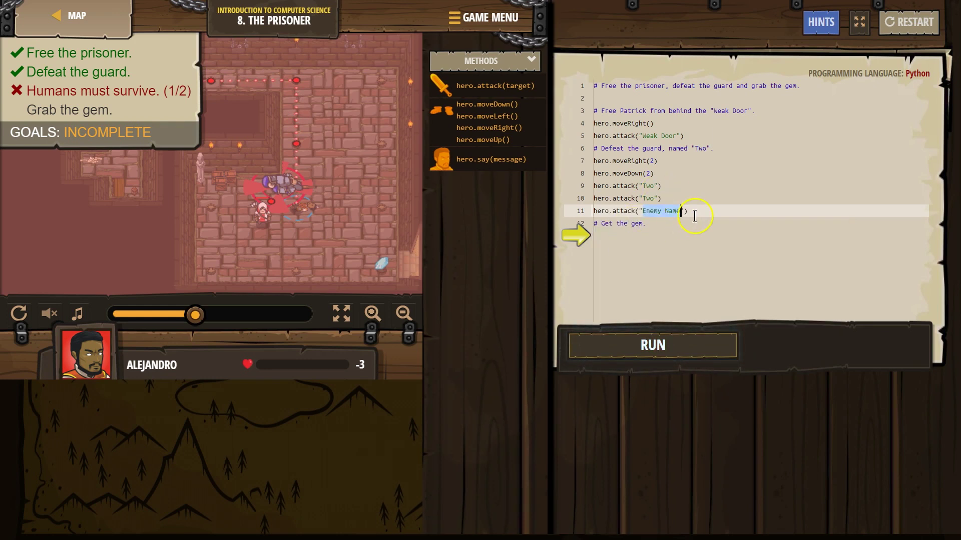
pyautogui.write('Two')
pyautogui.click(697, 215)
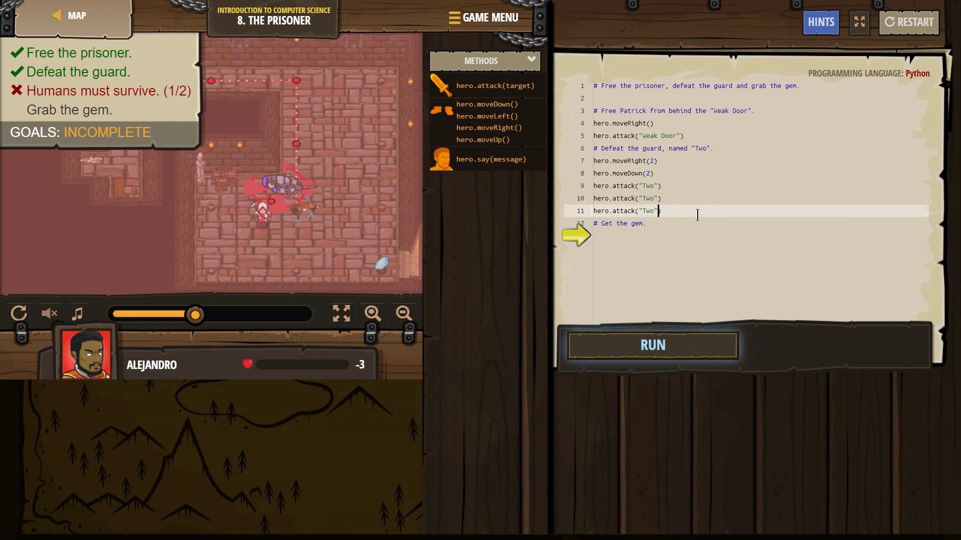
pyautogui.press('Return')
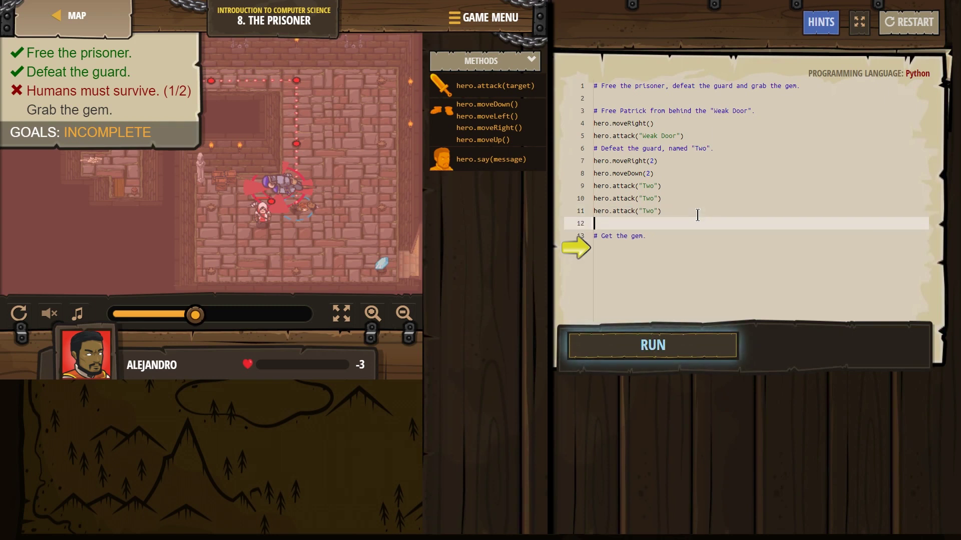
pyautogui.write('att')
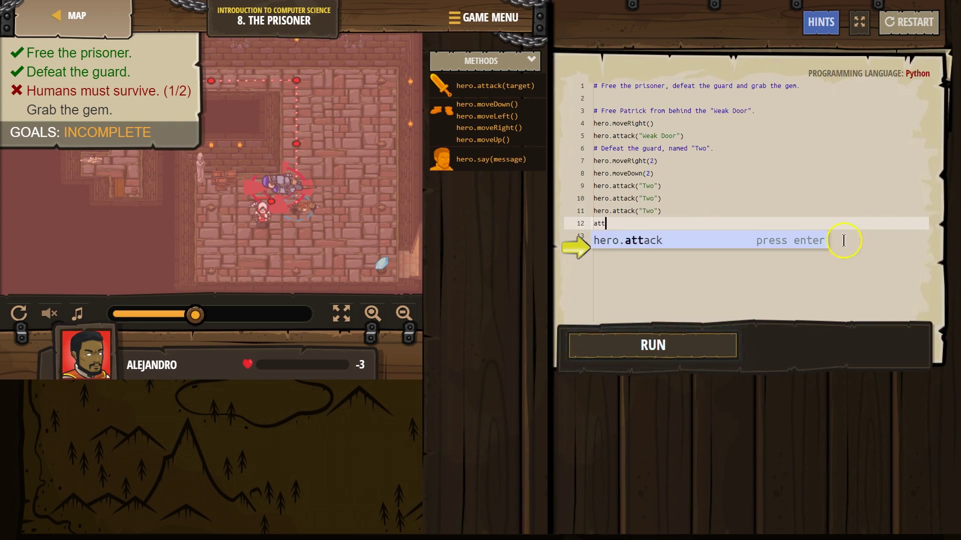
pyautogui.press('Return')
pyautogui.write('Two")')
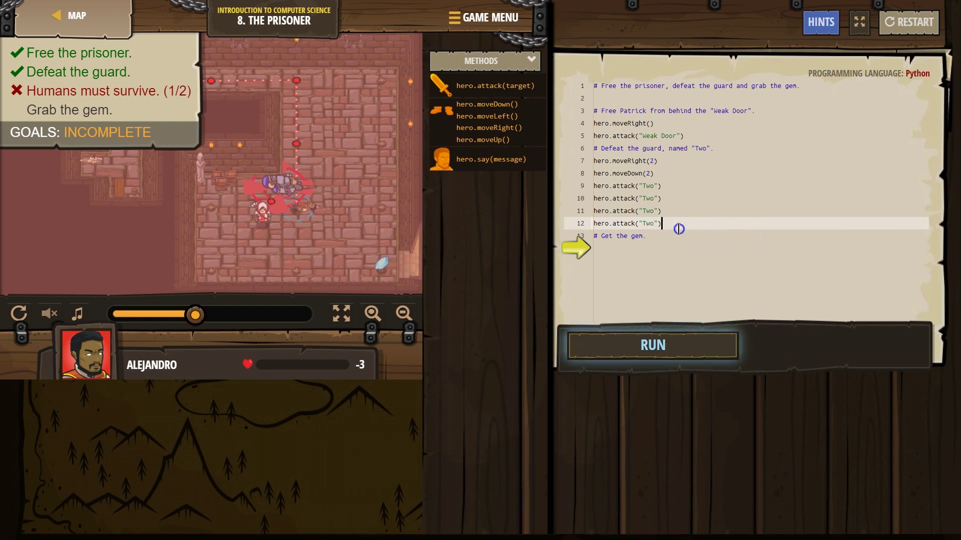
pyautogui.press('Return')
pyautogui.write('at')
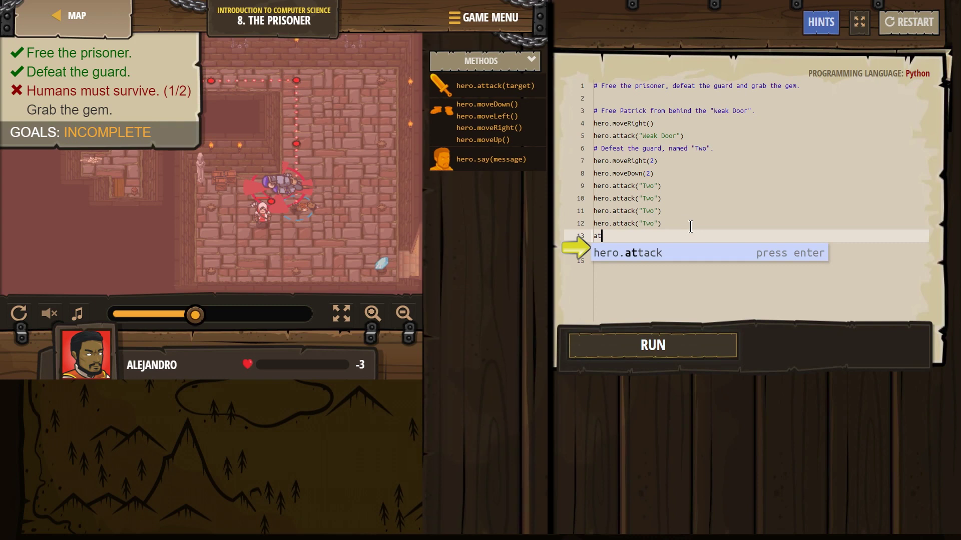
pyautogui.click(714, 259)
pyautogui.write('Two")')
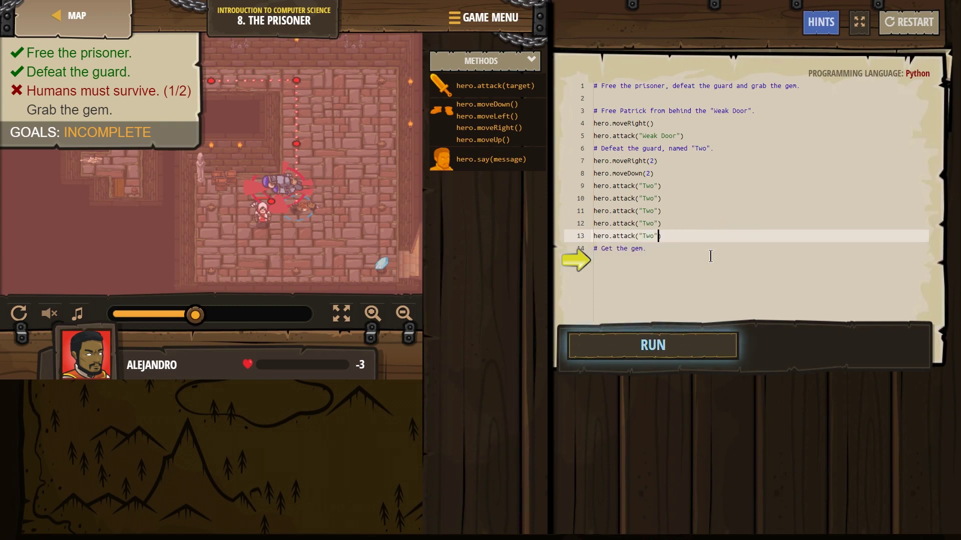
pyautogui.press('Return')
pyautogui.write('t')
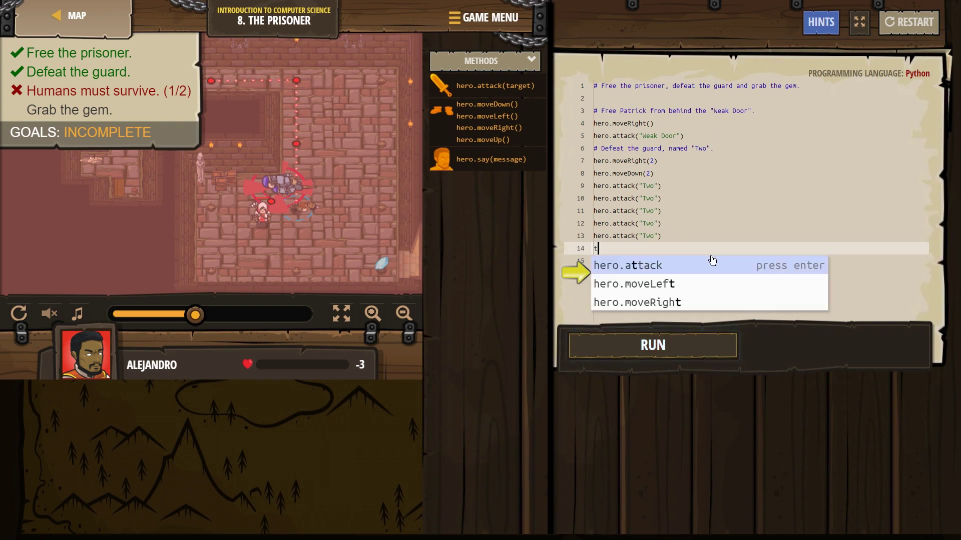
pyautogui.write('w')
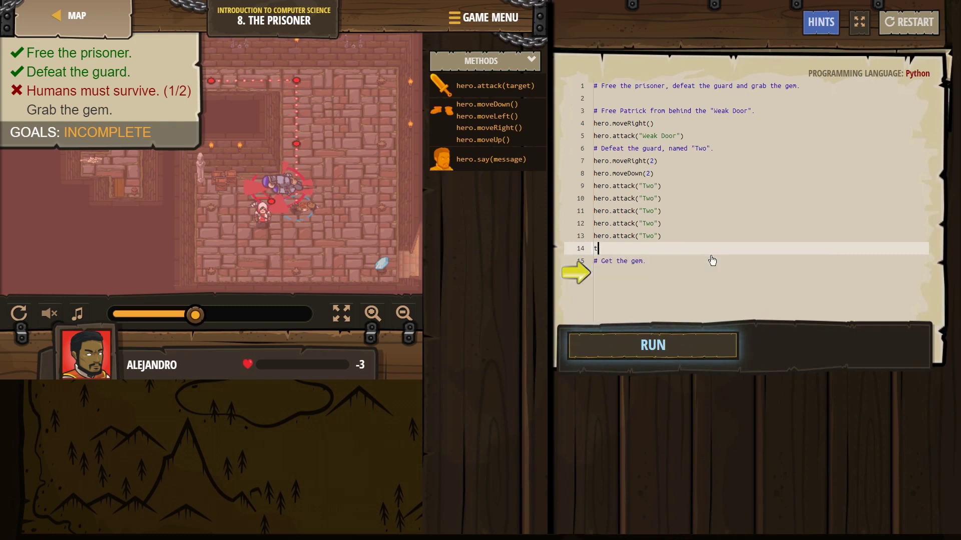
pyautogui.write('att')
pyautogui.click(710, 261)
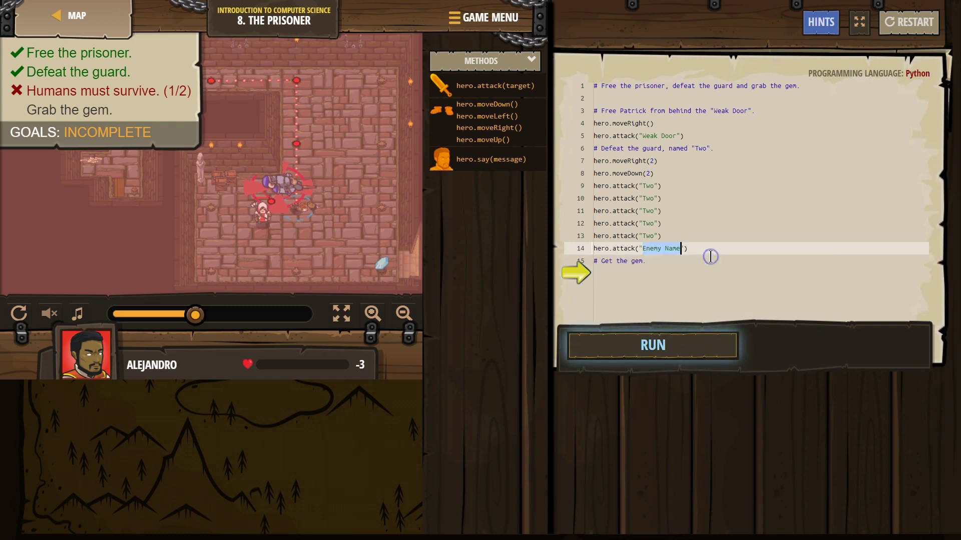
pyautogui.write('Two')
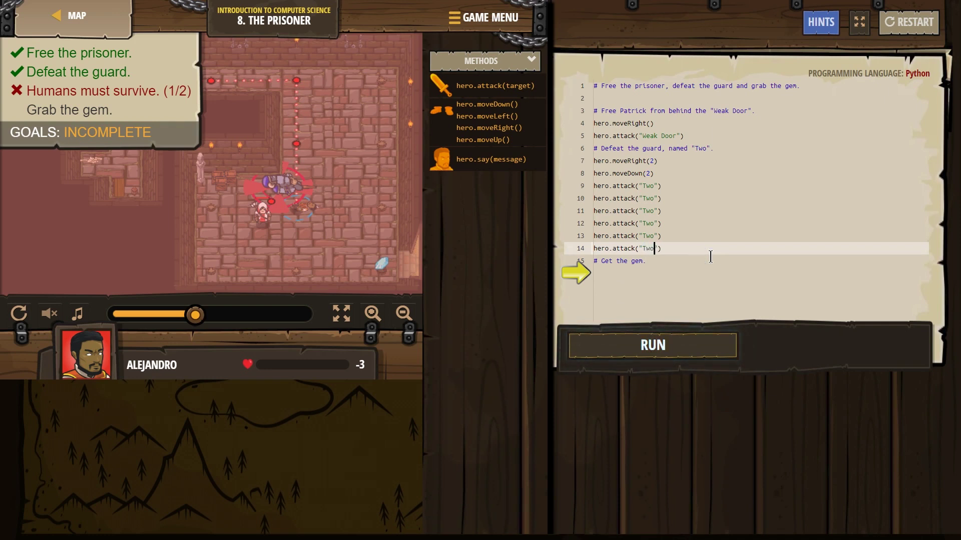
# Add hero.moveDown() on line 15 and hero.moveRight() on line 16 toward the gem.
pyautogui.press('Return')
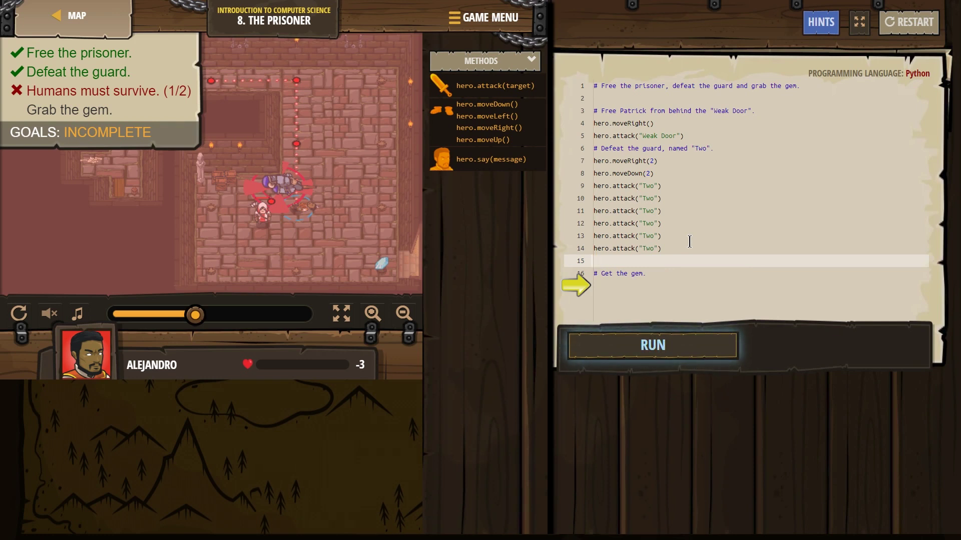
pyautogui.write('dow')
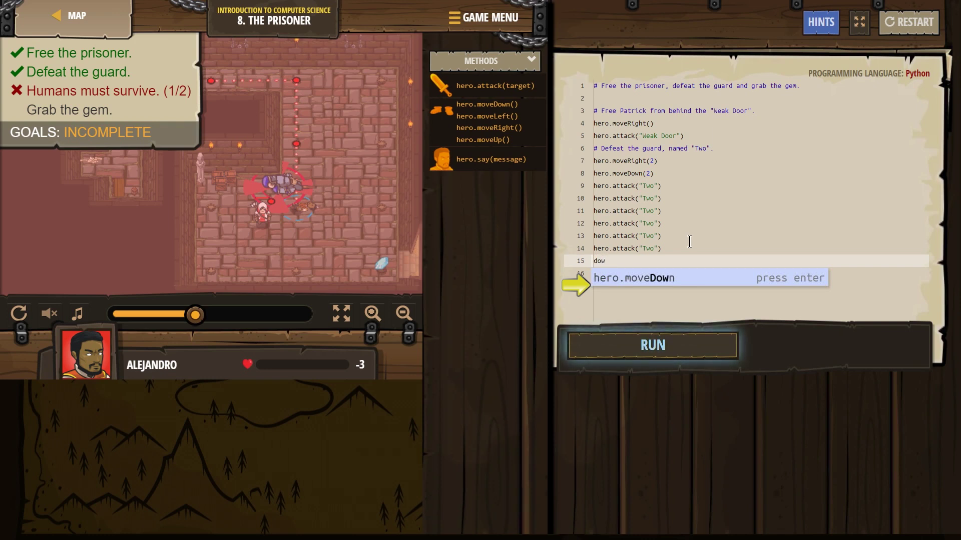
pyautogui.click(668, 268)
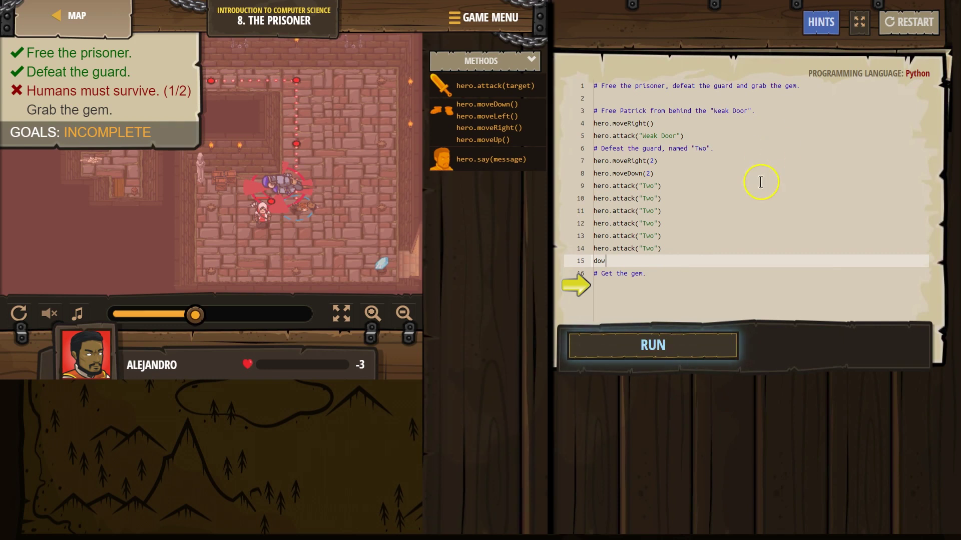
pyautogui.write('n')
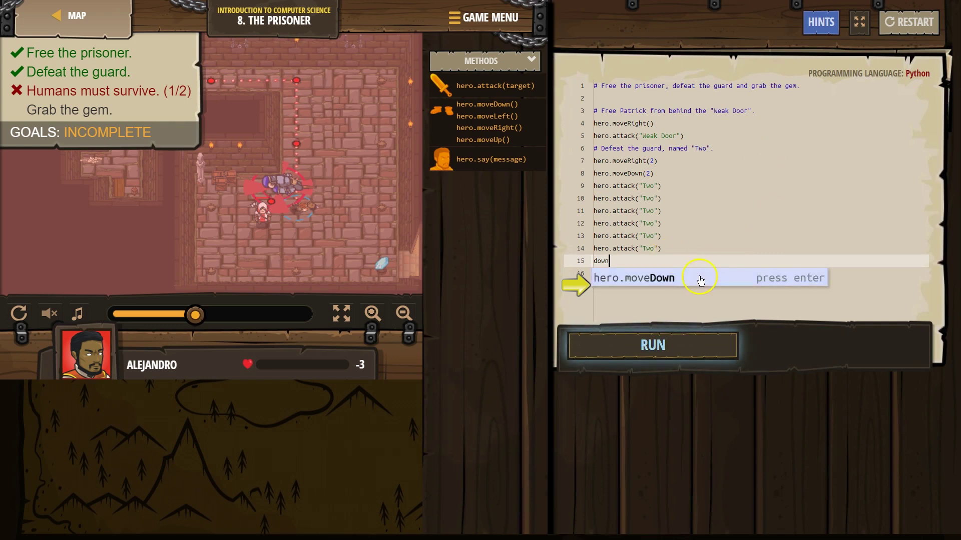
pyautogui.press('Return')
pyautogui.press('Return')
pyautogui.write('r')
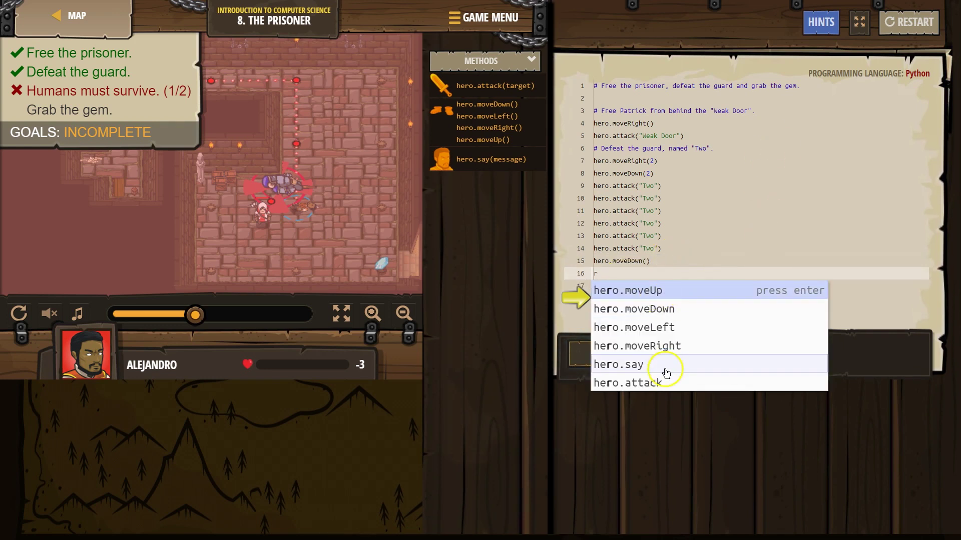
pyautogui.click(678, 345)
pyautogui.press('Return')
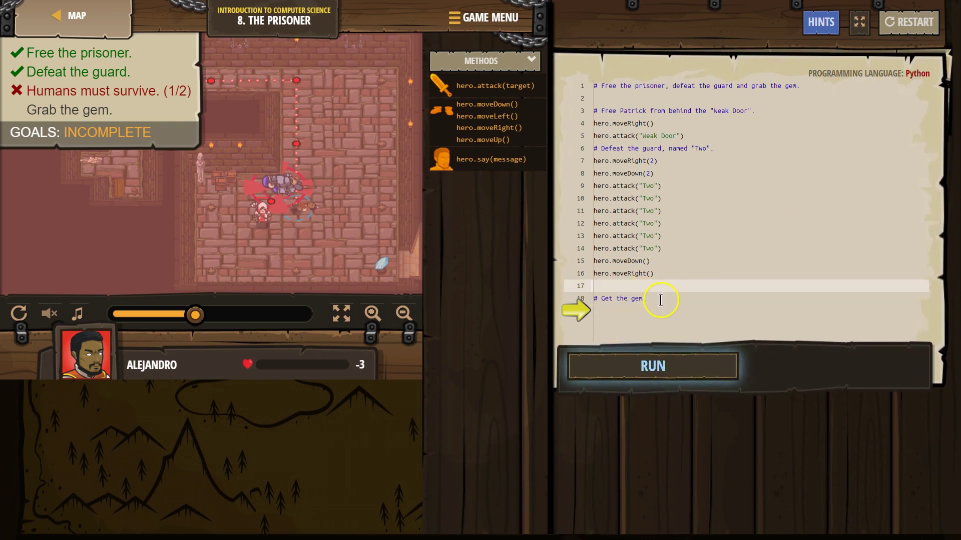
# Run the revised code so the hero survives, grabs the gem and Goals shows SUCCESS.
pyautogui.click(645, 363)
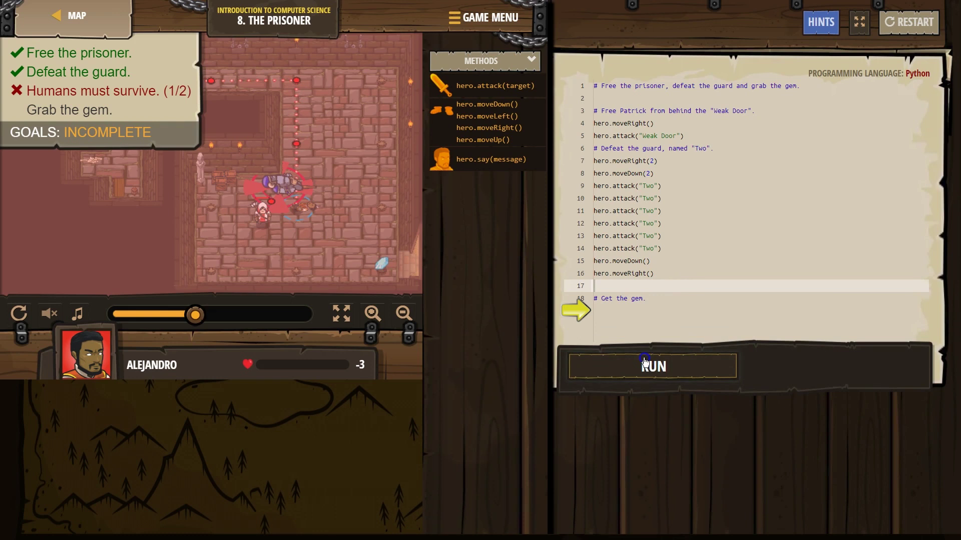